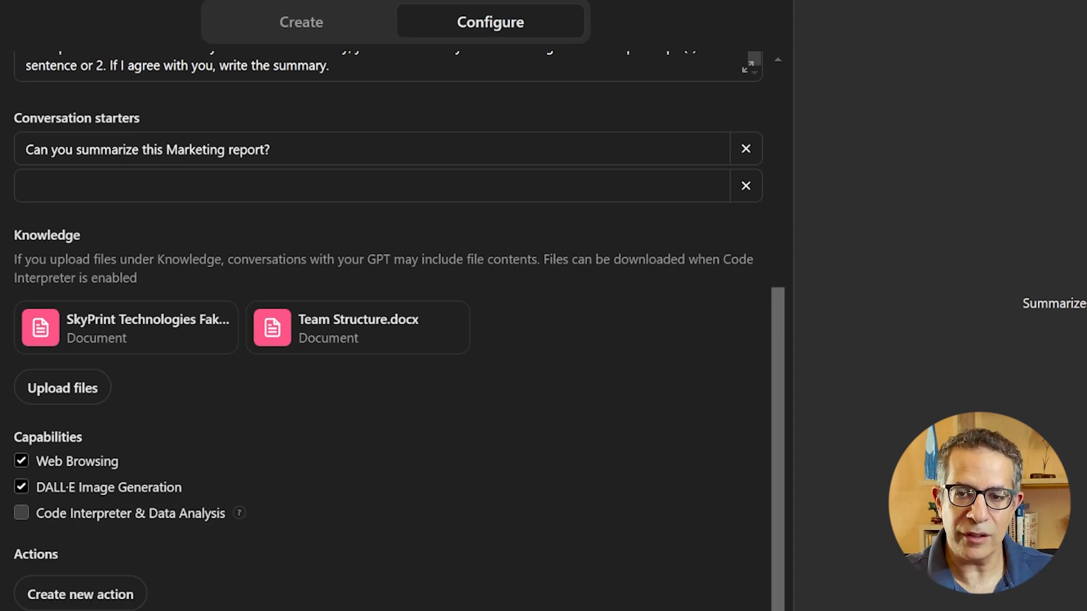
# Step: Enable the Code Interpreter & Data Analysis capability, then update the GPT and view it
pyautogui.scroll(-3, 34, 385)
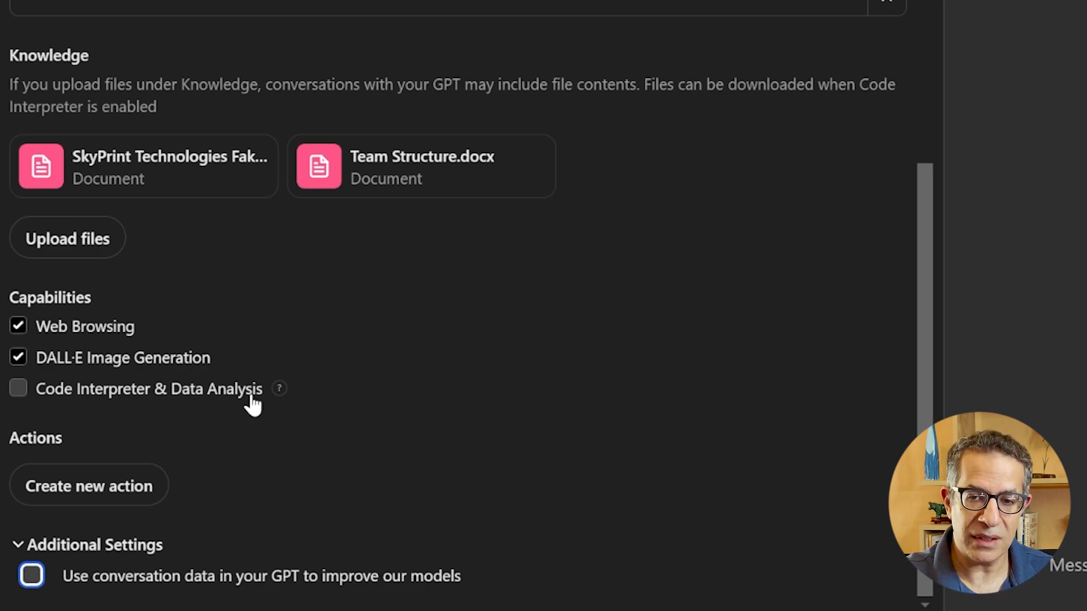
pyautogui.click(20, 392)
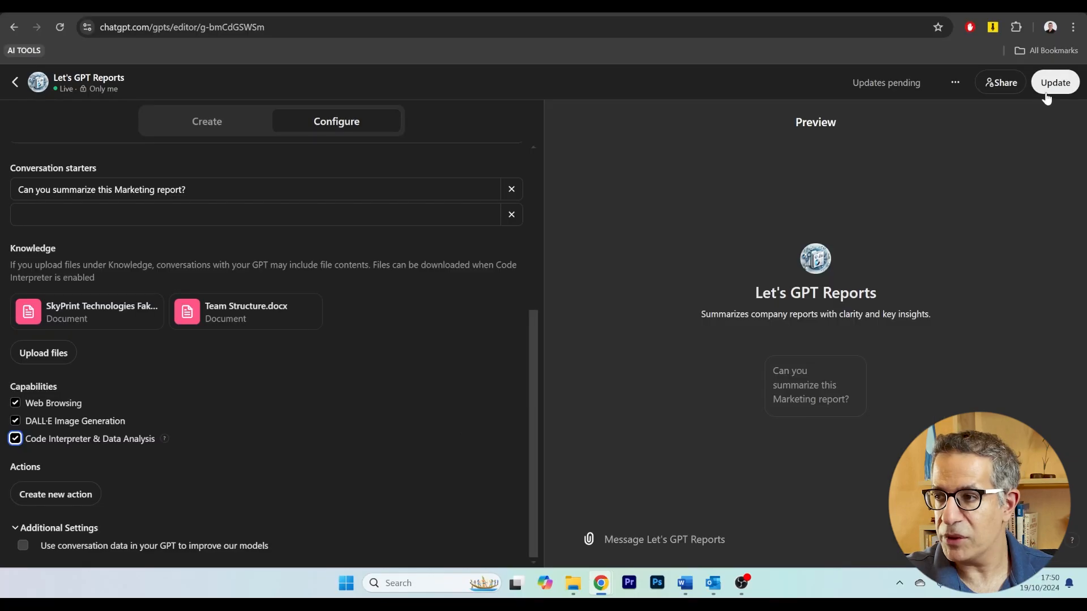
pyautogui.click(1052, 91)
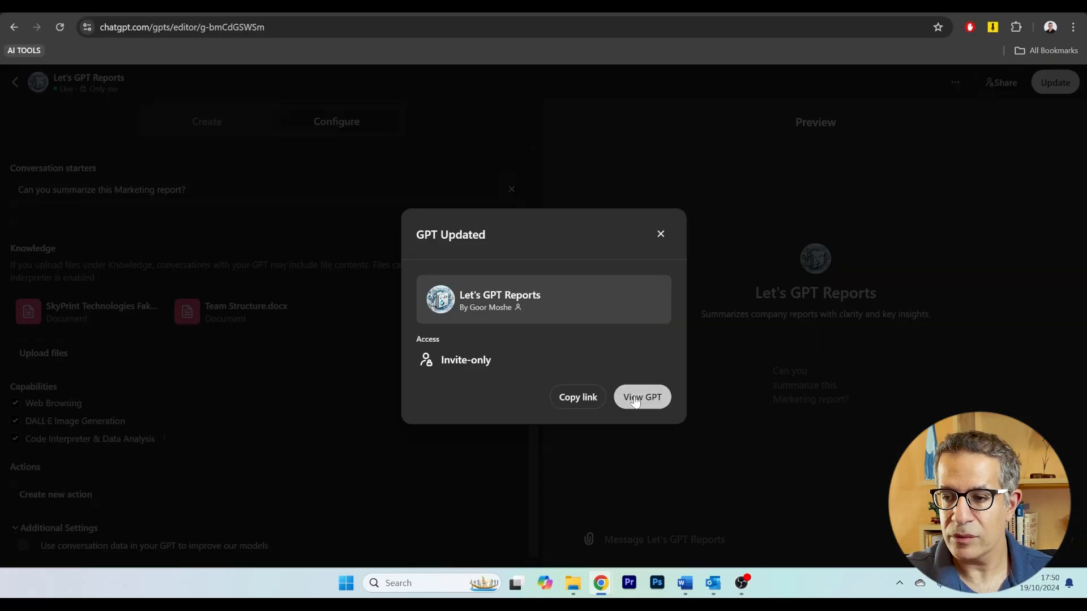
pyautogui.click(635, 398)
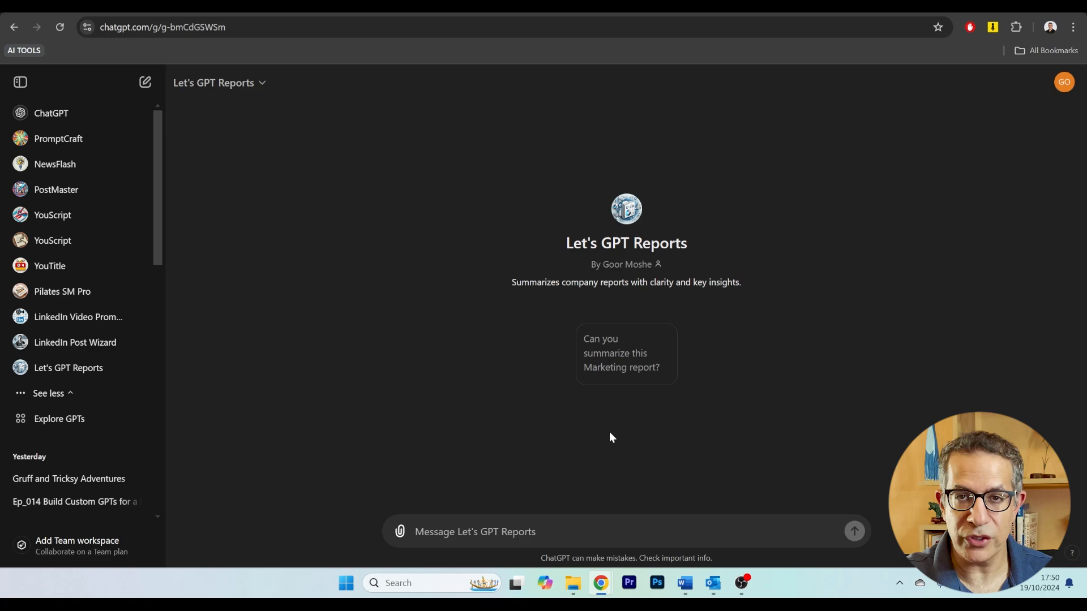
# Step: Upload S-MC-State-of-Marketing-Report-9th-Edition - Salesforce.pdf from the computer and ask "Can you summarize this Marketing report?"
pyautogui.click(401, 532)
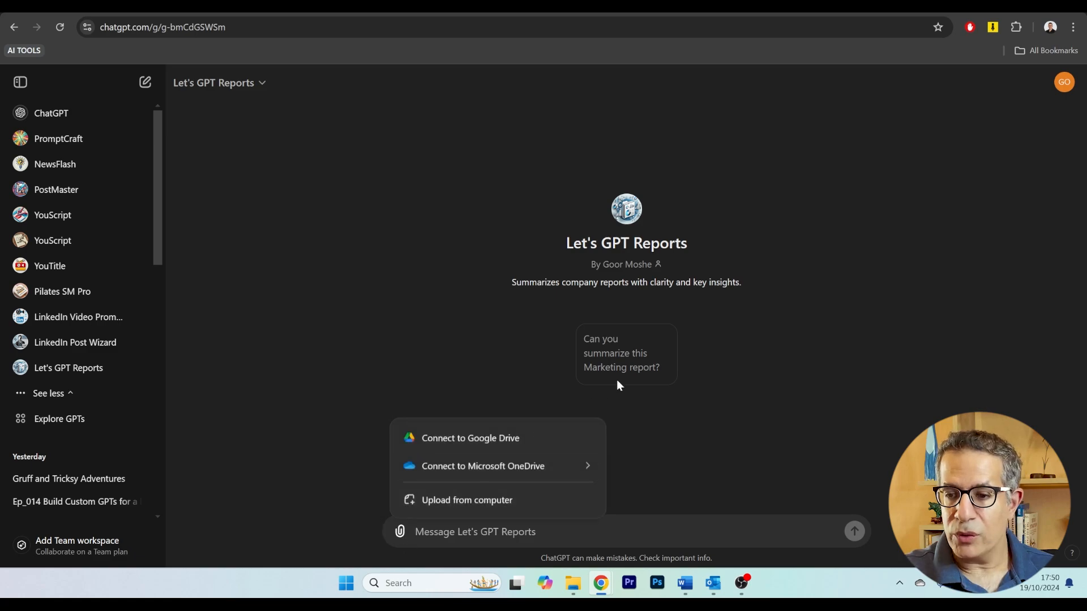
pyautogui.click(493, 506)
pyautogui.click(387, 322)
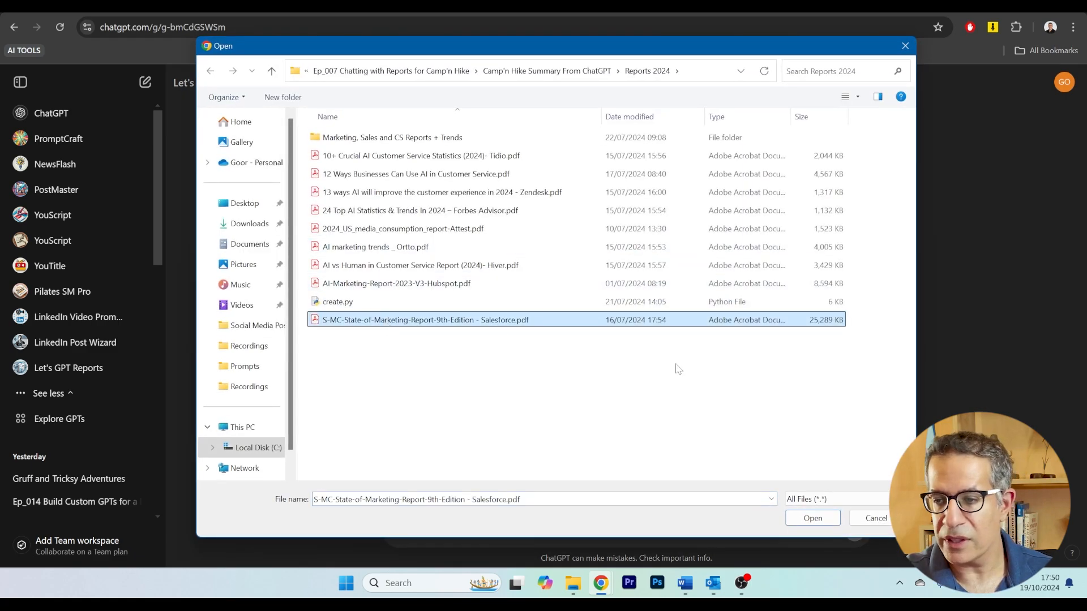
pyautogui.click(826, 522)
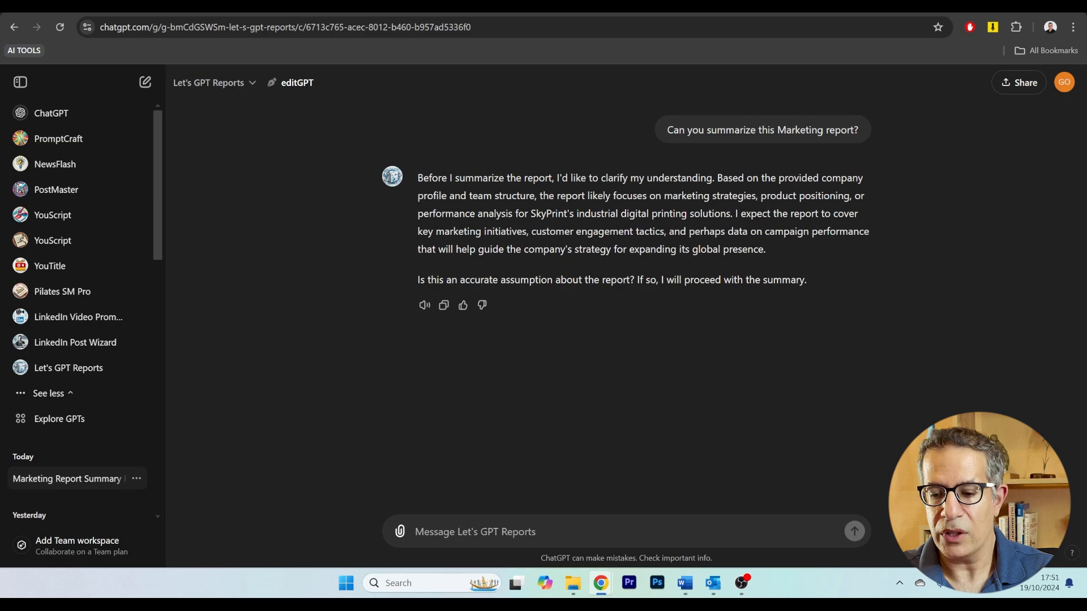
# Step: Reply "go ahead" to the clarifying question so that the report summary gets written
pyautogui.write('go ahead')
pyautogui.press('Return')
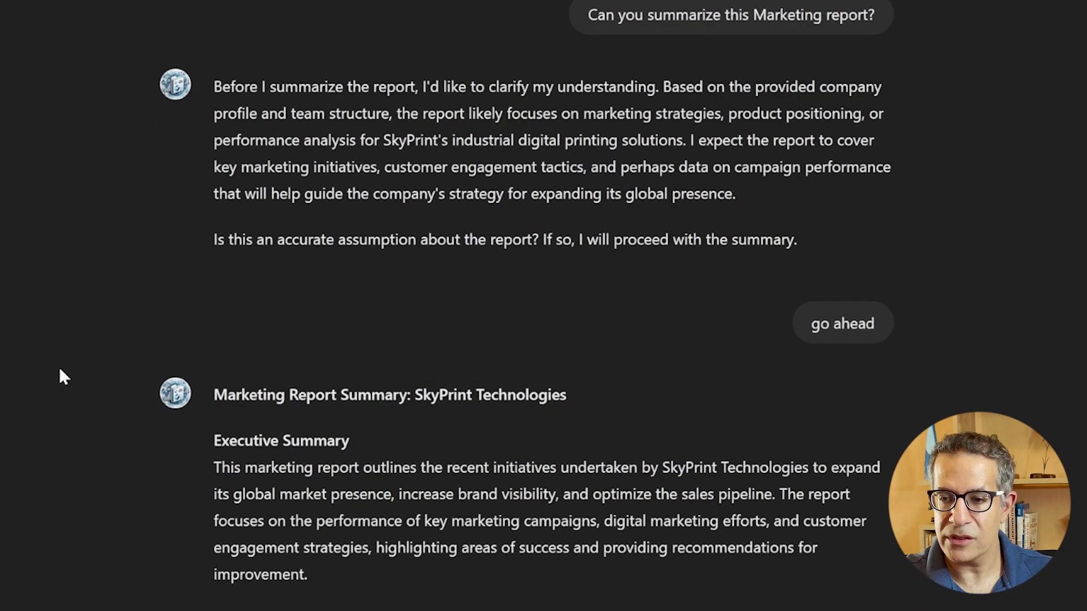
# Step: Ask to whom in the team this report should be sent, which members are most relevant, and what each member should look at
pyautogui.scroll(-3, 60, 365)
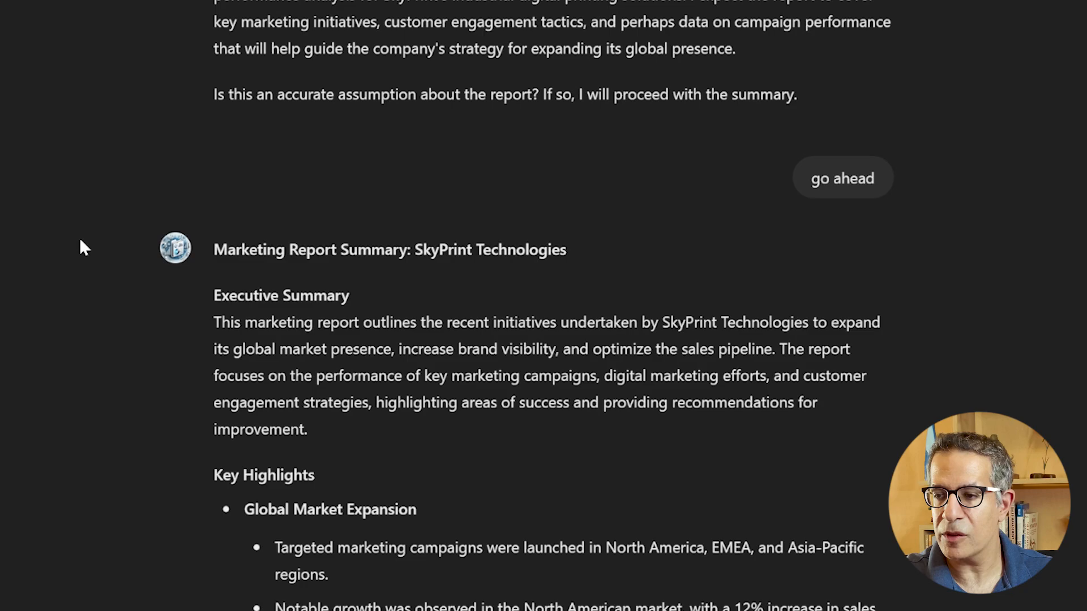
pyautogui.scroll(-3, 84, 233)
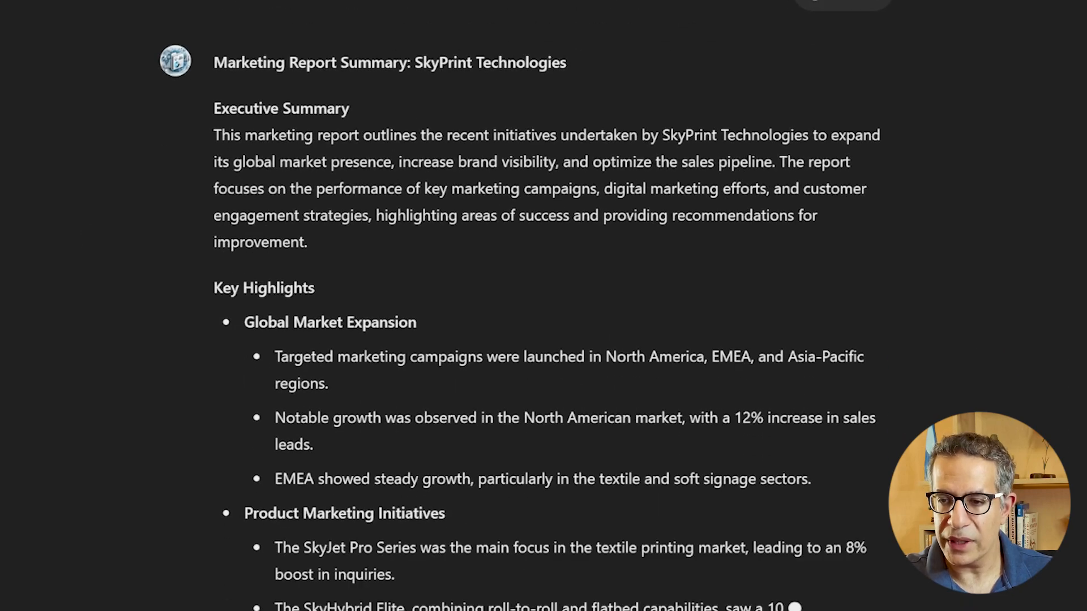
pyautogui.scroll(-3, 121, 226)
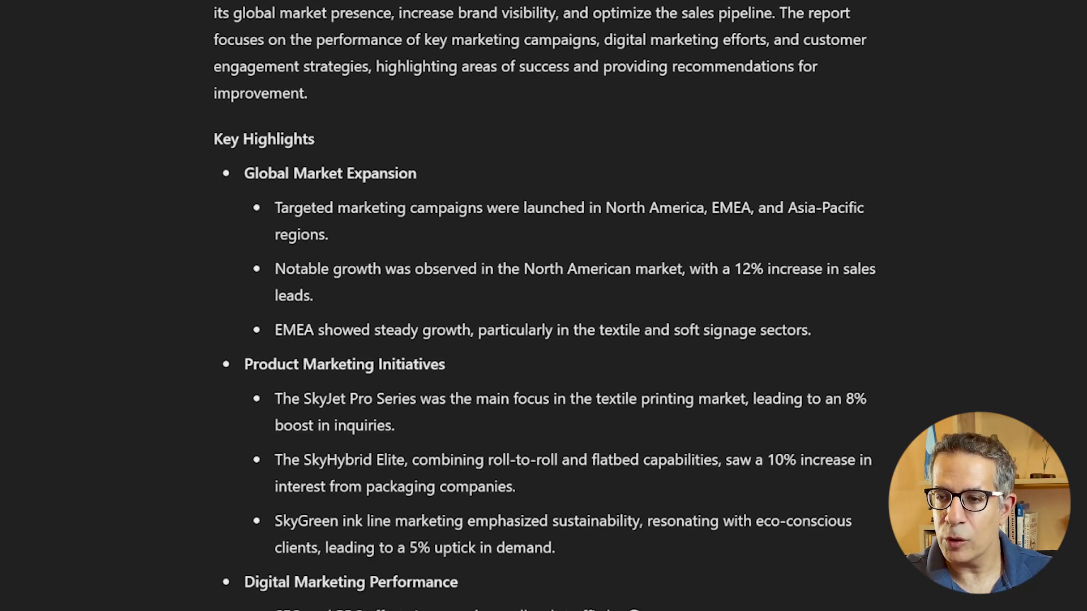
pyautogui.scroll(-3, 543, 306)
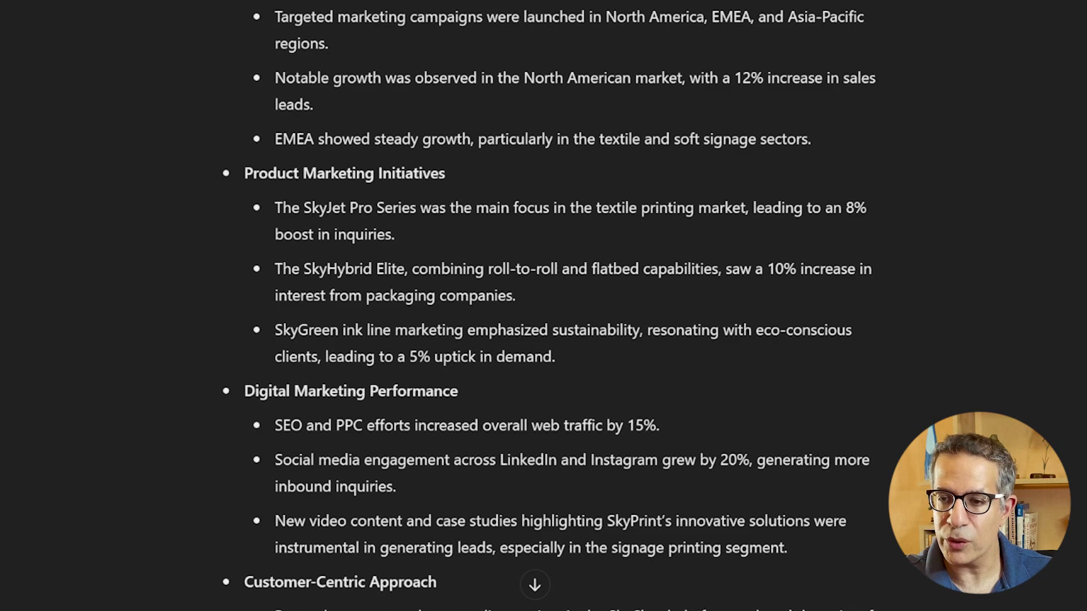
pyautogui.scroll(-7, 544, 306)
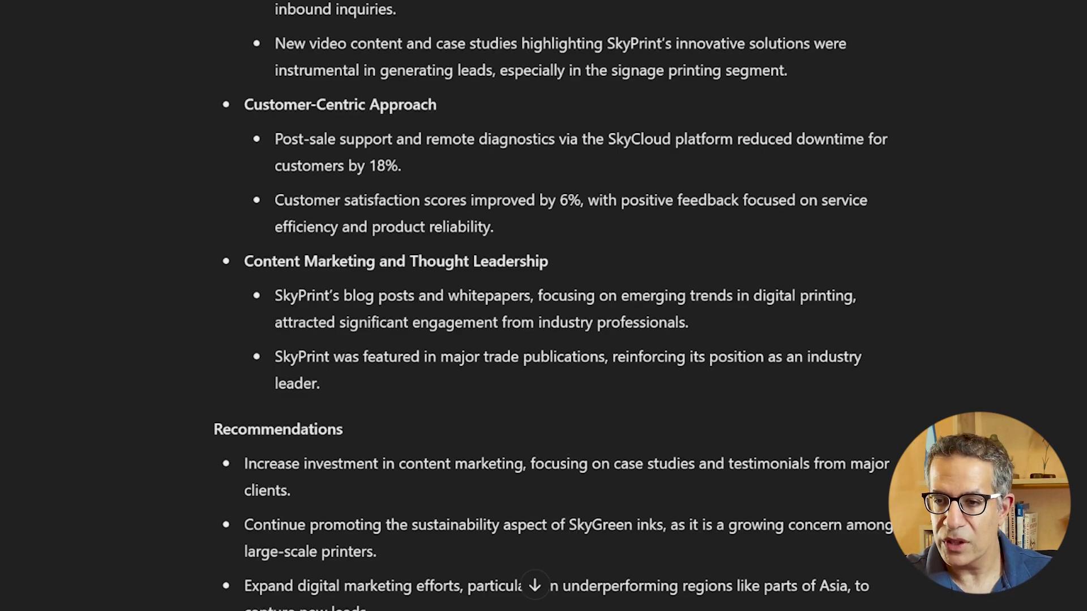
pyautogui.scroll(-2, 347, 340)
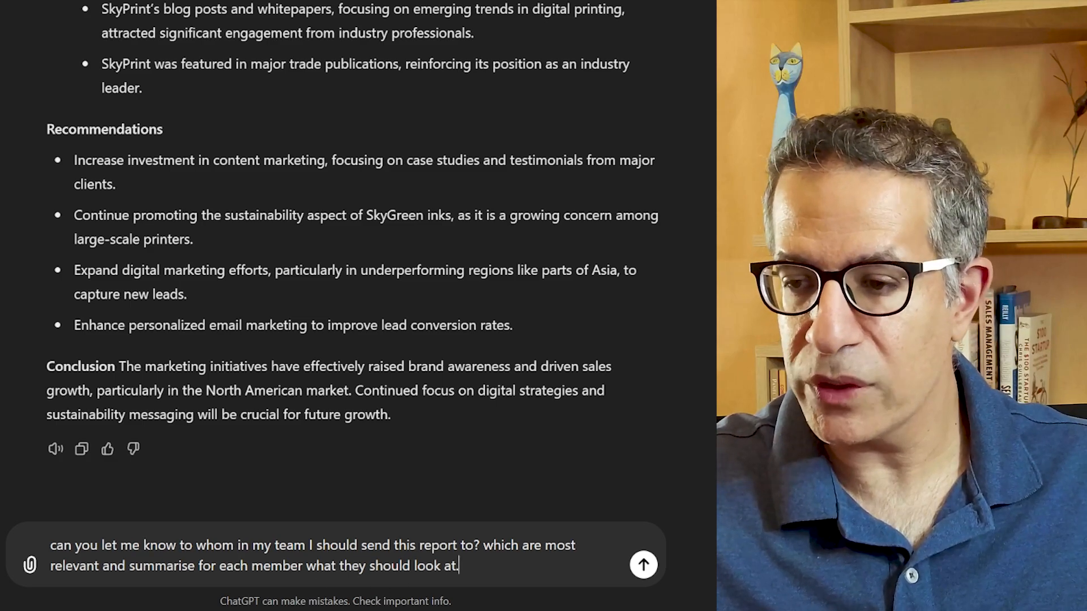
pyautogui.press('Return')
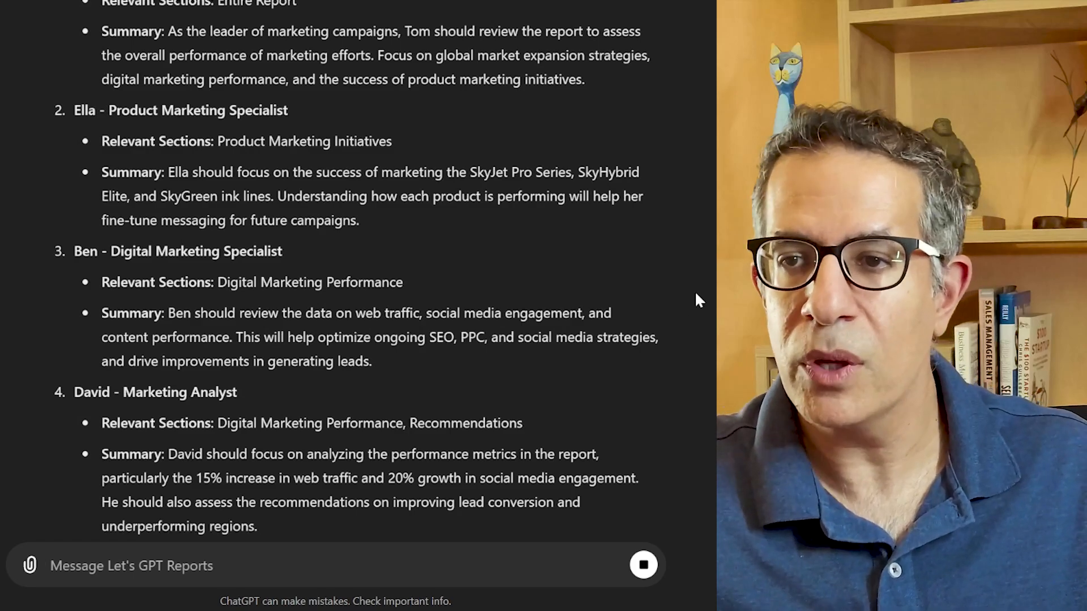
# Step: Review the team breakdown, checking the relevant sections and summary given for each member
pyautogui.scroll(2, 691, 294)
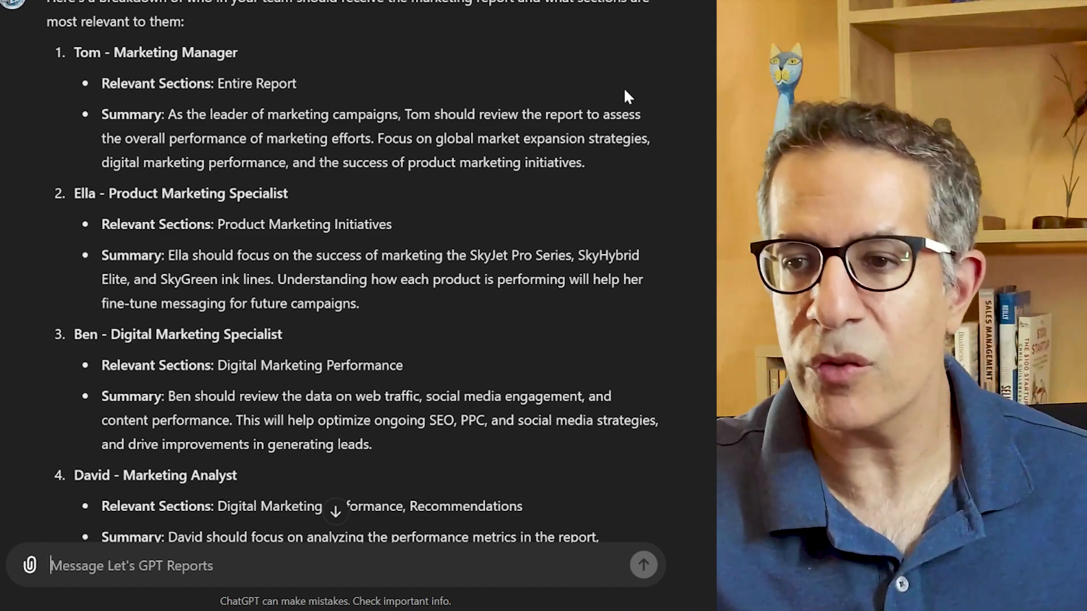
pyautogui.scroll(-2, 454, 121)
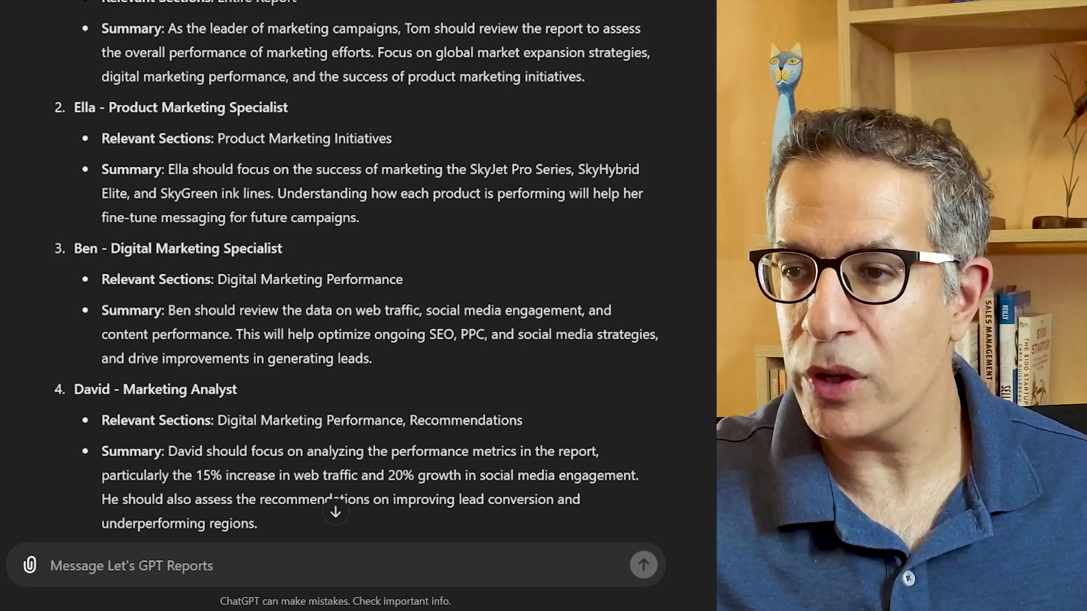
pyautogui.scroll(-5, 389, 299)
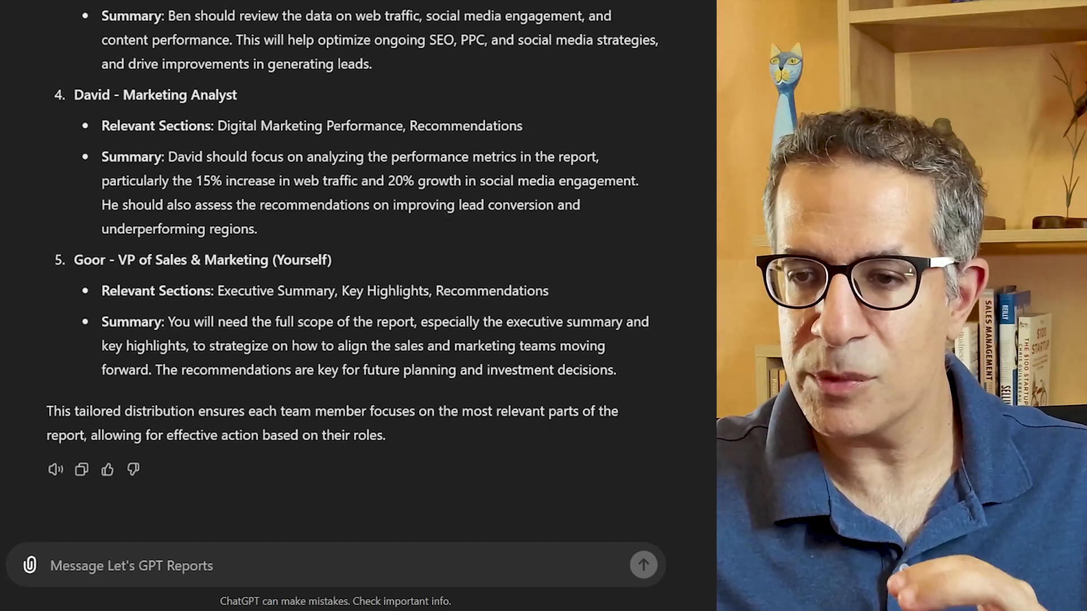
pyautogui.scroll(8, 359, 523)
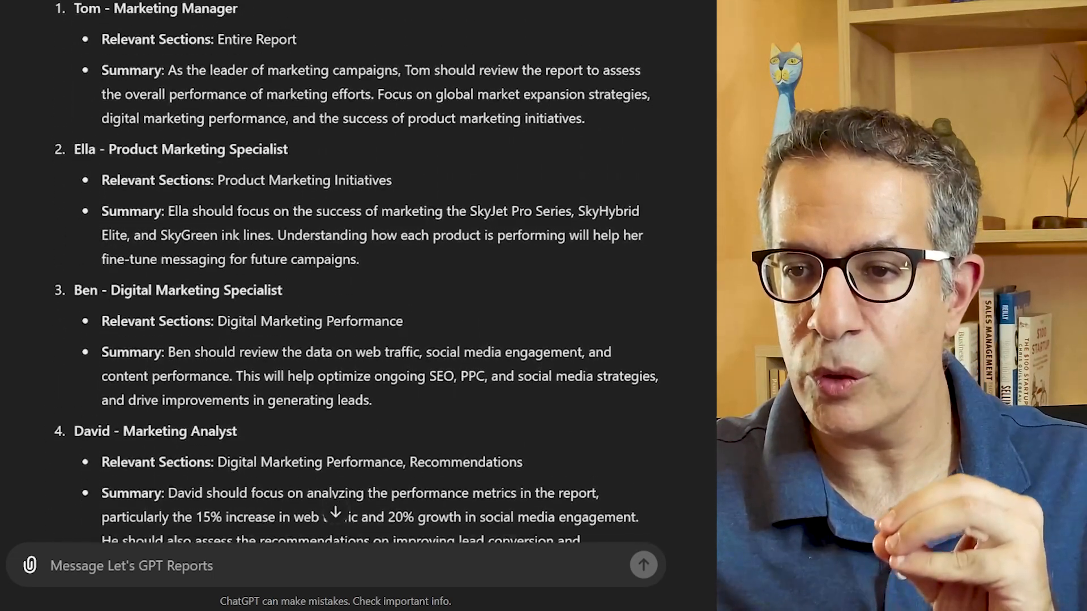
pyautogui.scroll(-8, 386, 532)
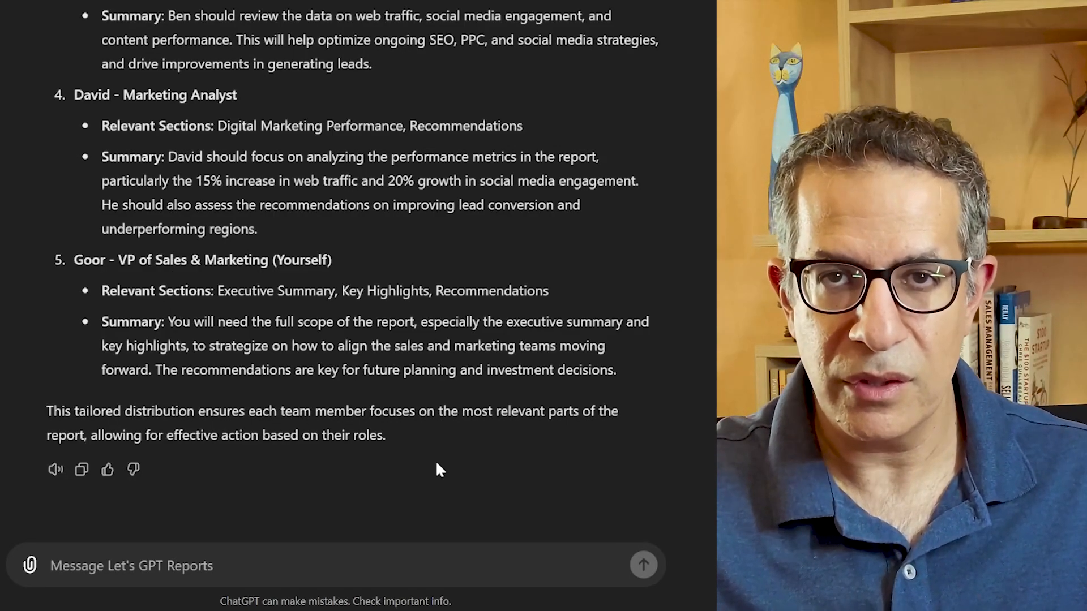
pyautogui.scroll(8, 504, 356)
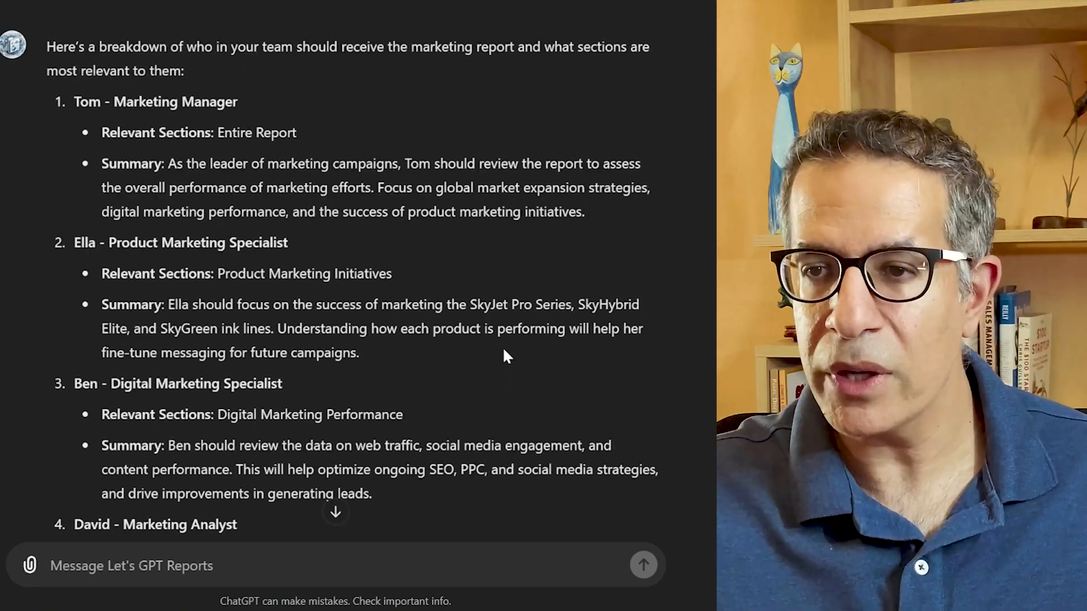
pyautogui.scroll(-4, 507, 358)
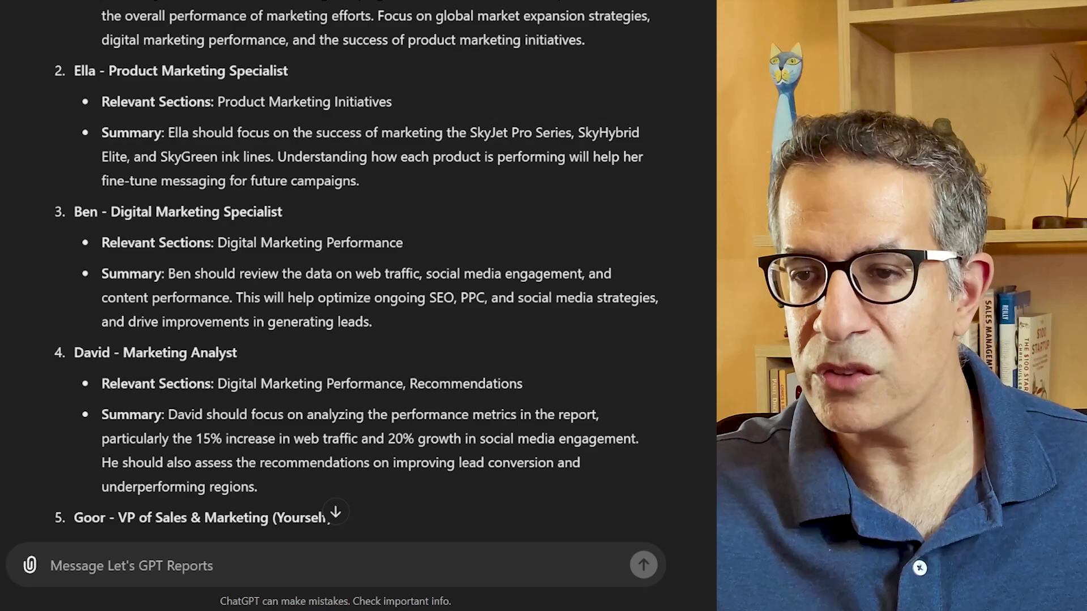
pyautogui.scroll(-5, 258, 226)
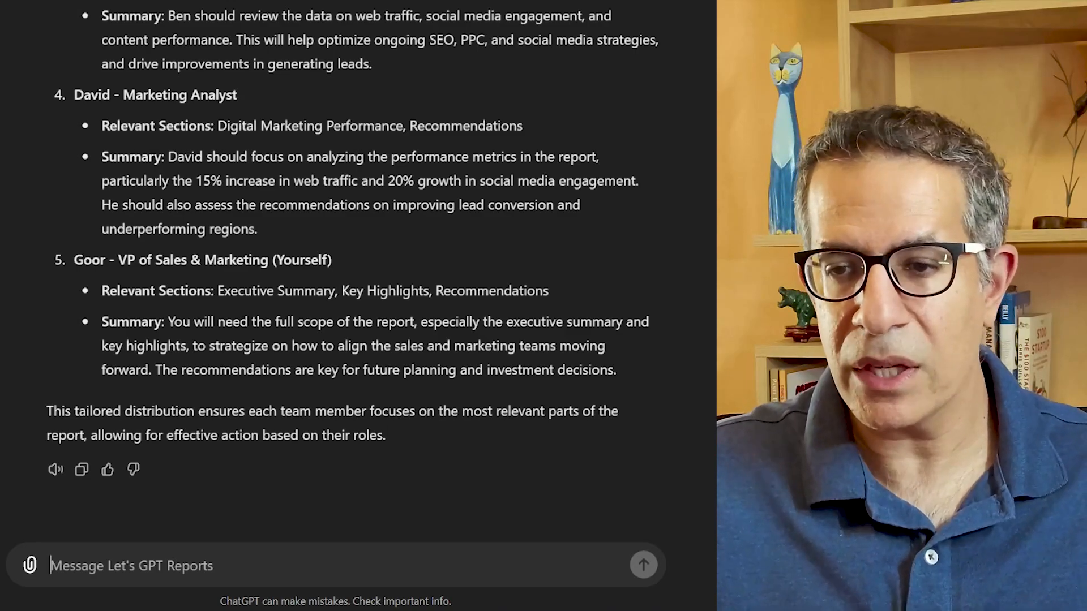
# Step: Greet Sky as the digital marketing specialist using the VP's PC and ask in more detail how it recommends looking at digital marketing
pyautogui.write('H')
pyautogui.write('i ')
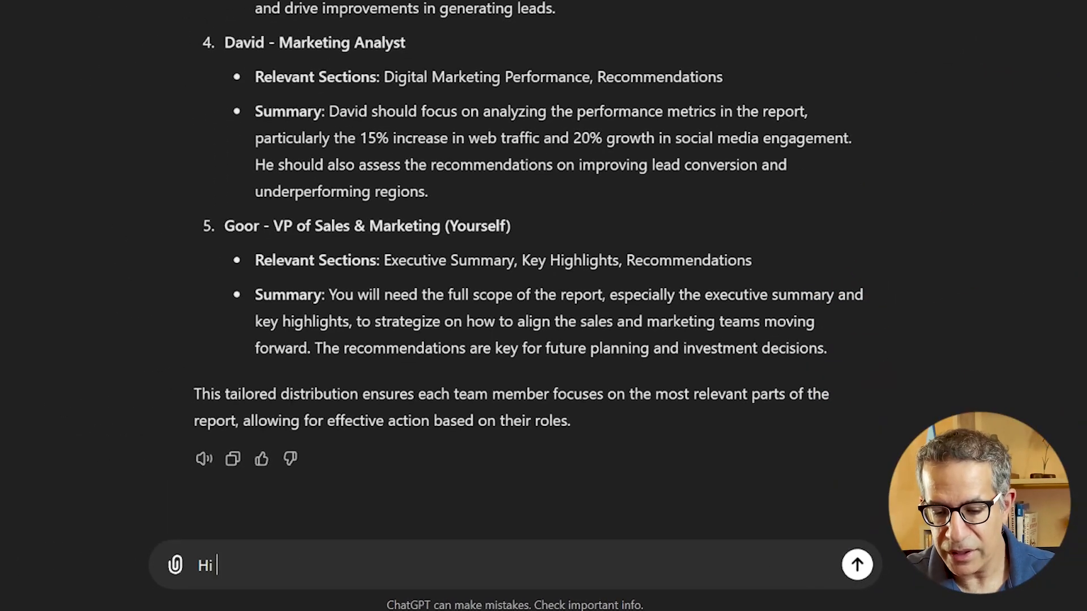
pyautogui.write('Sky, t')
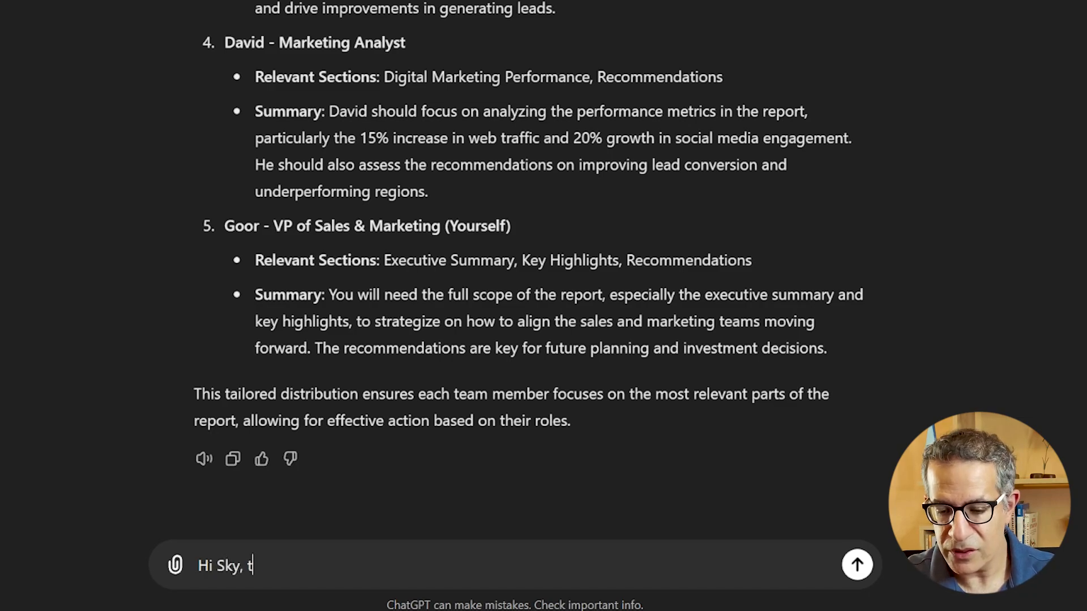
pyautogui.write('his is Be')
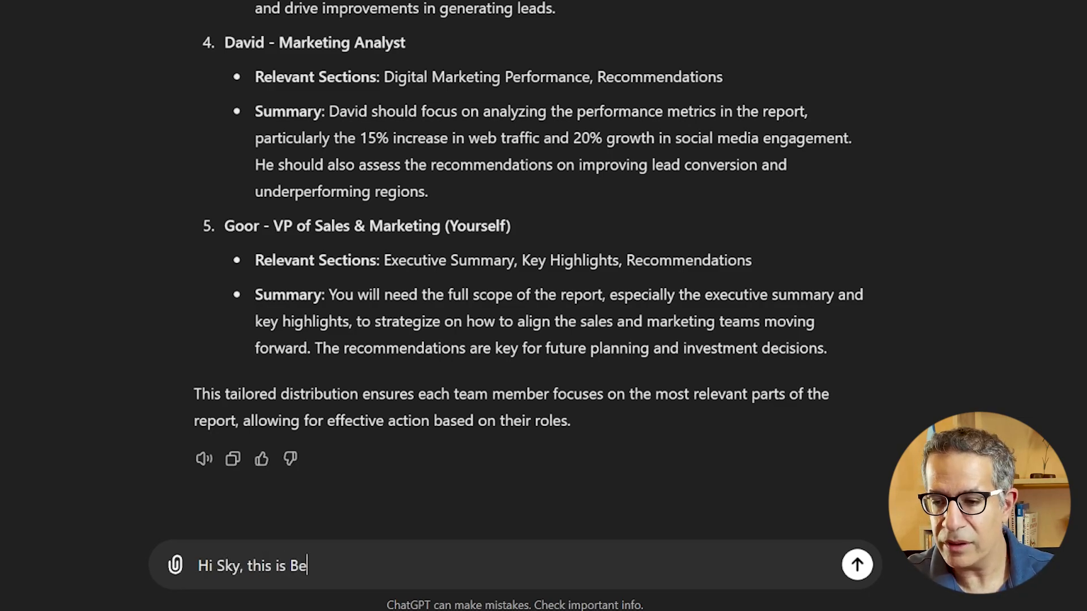
pyautogui.write("n using Goor's pc. I")
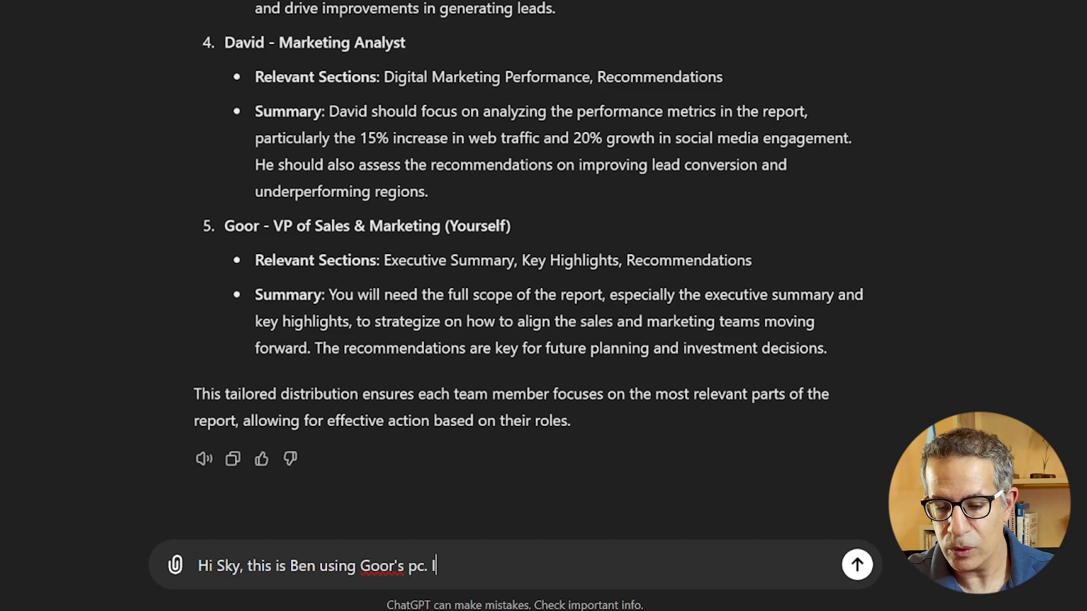
pyautogui.write(' would like to know in more det')
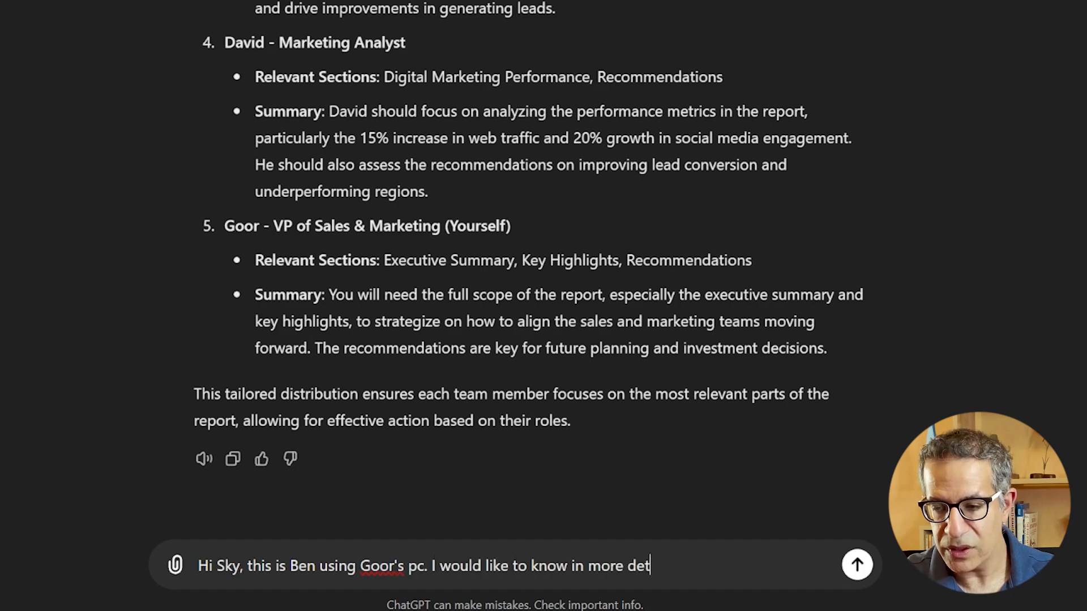
pyautogui.write('ail how it recommends looking at digital')
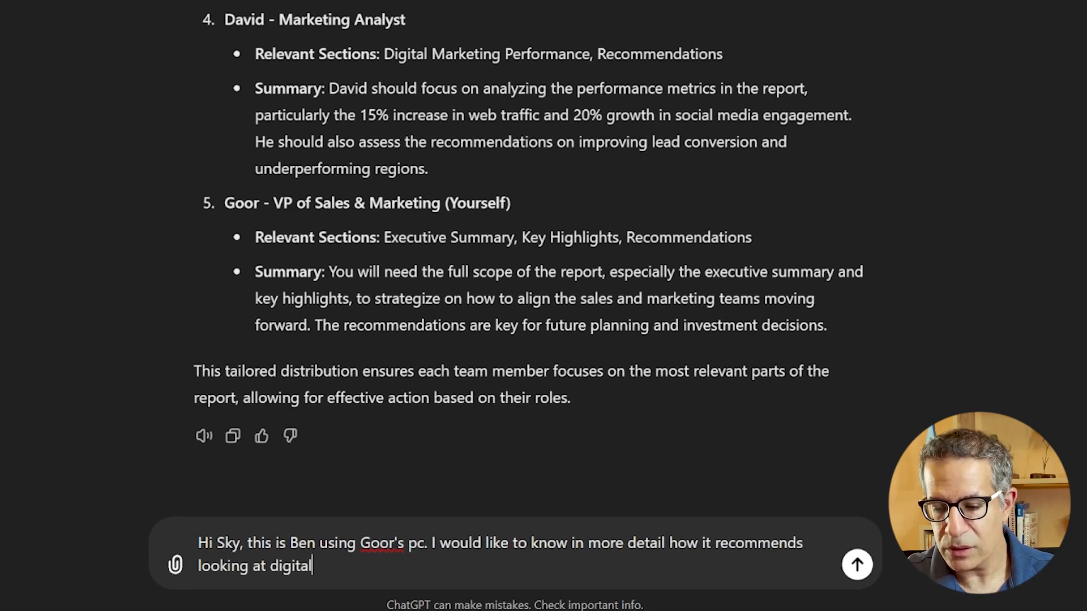
pyautogui.write(' marketing?')
pyautogui.press('Return')
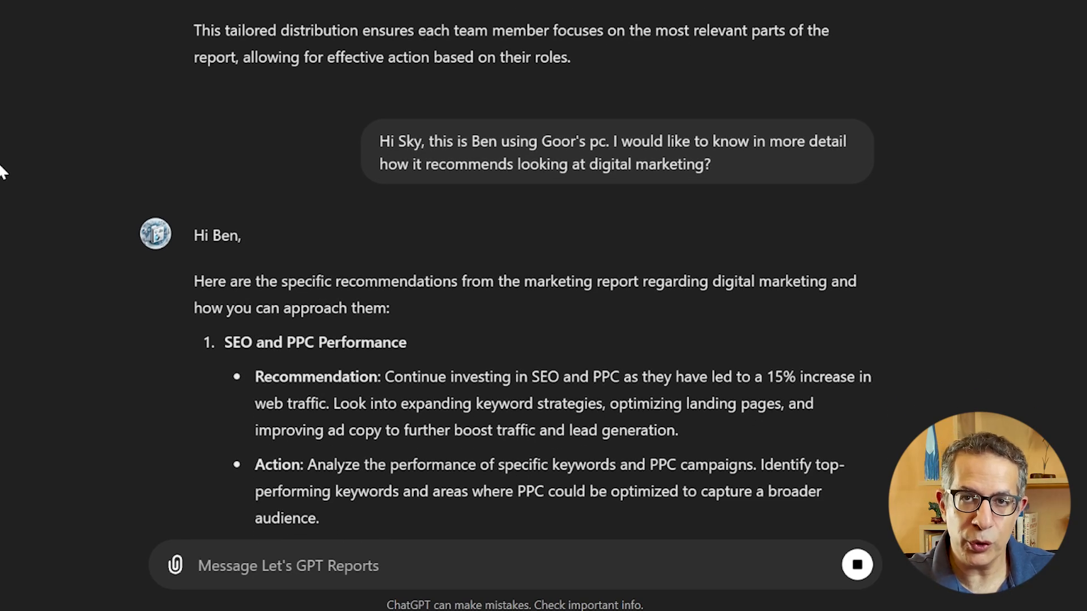
# Step: Read the digital marketing reply's recommendations and actions on SEO and PPC, social media engagement and content performance
pyautogui.scroll(-3, 8, 161)
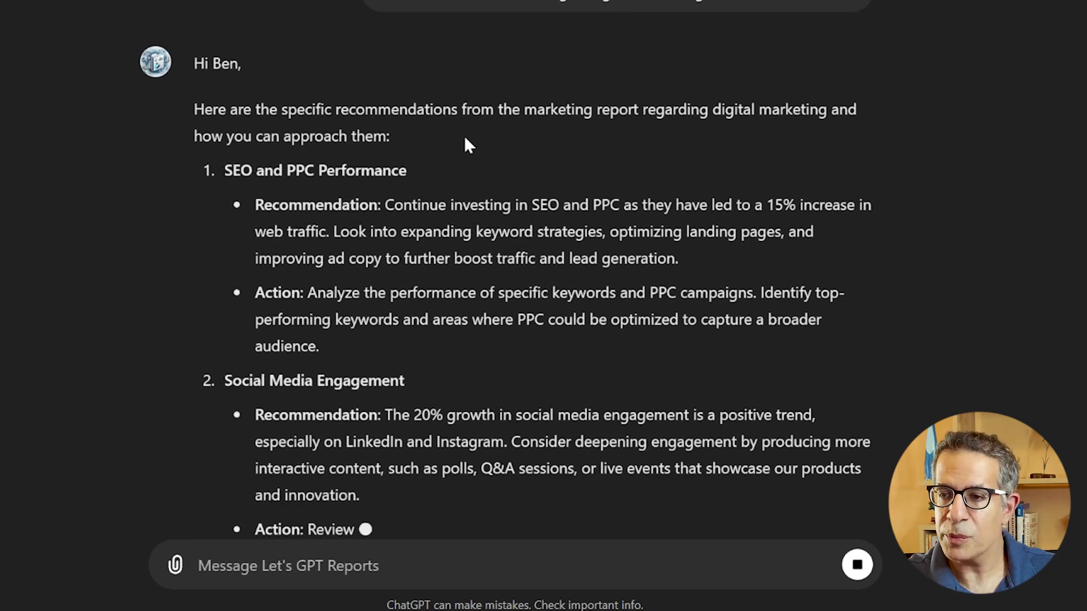
pyautogui.scroll(-3, 396, 141)
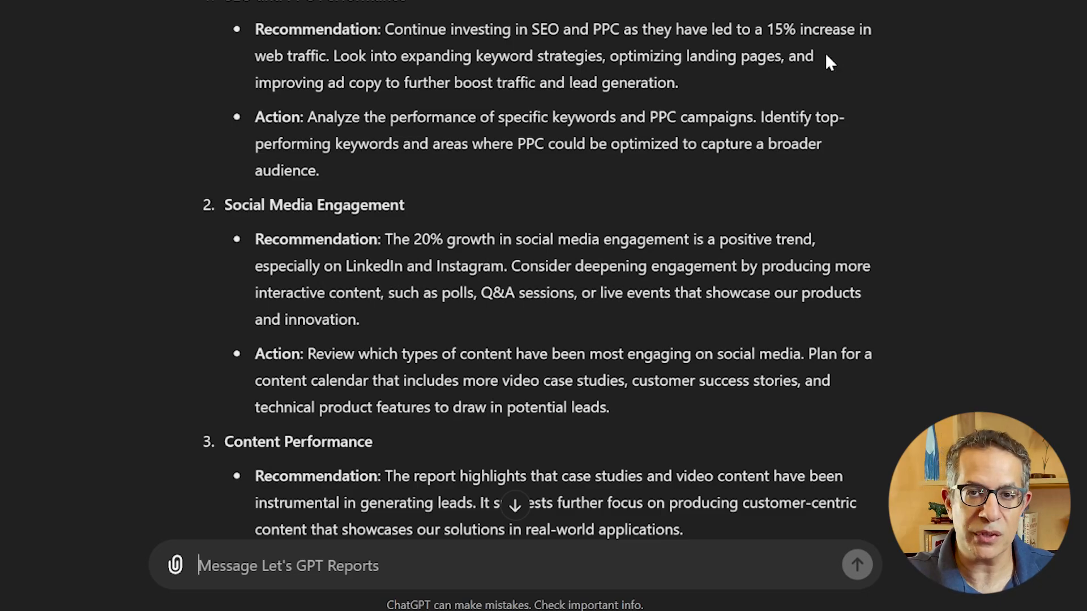
pyautogui.scroll(-2, 487, 128)
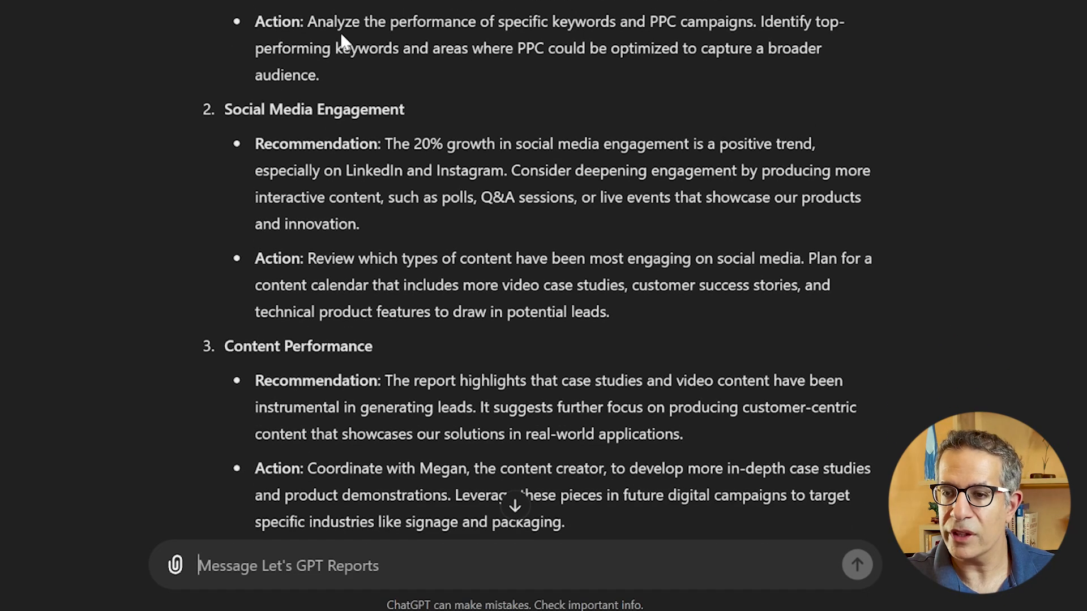